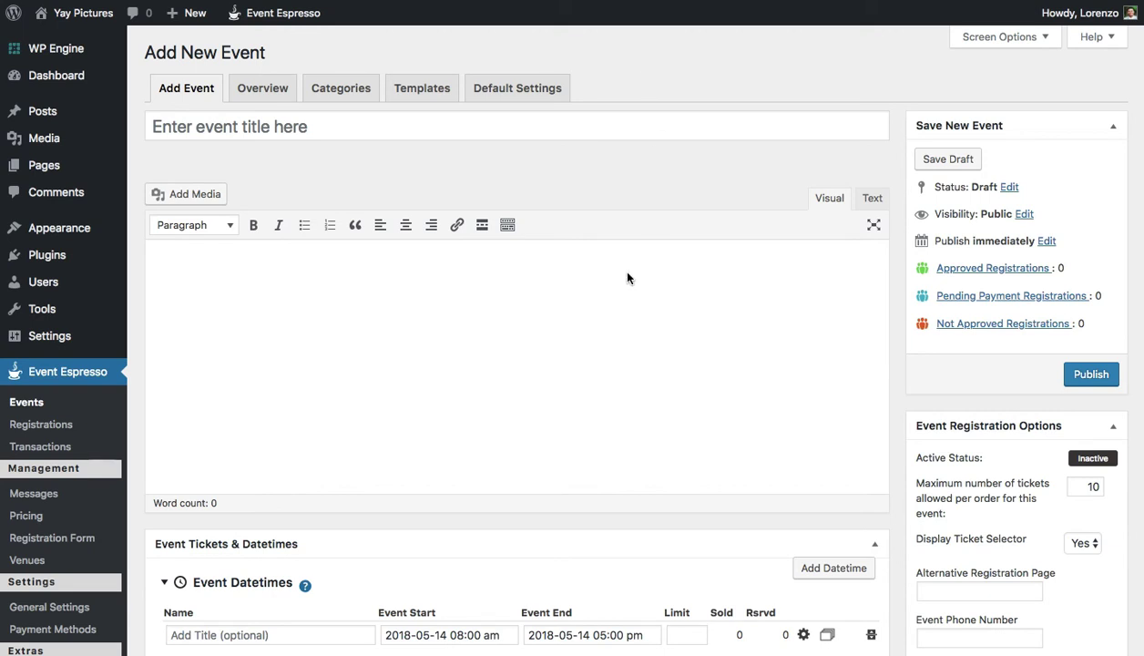
Step: Paste the prepared event description and title the event 'Personal finance seminar'
{"action": "left_click", "coordinate": [598, 290]}
{"action": "type", "text": "Event details  - A personal finance seminar with a registration fee and an optional add-on for a book.  Dates  - August 4 from 1pm to 3pm  Pricing  - The registration fee will be $199 with an optional book for $17 with a limit of 15 attendees."}
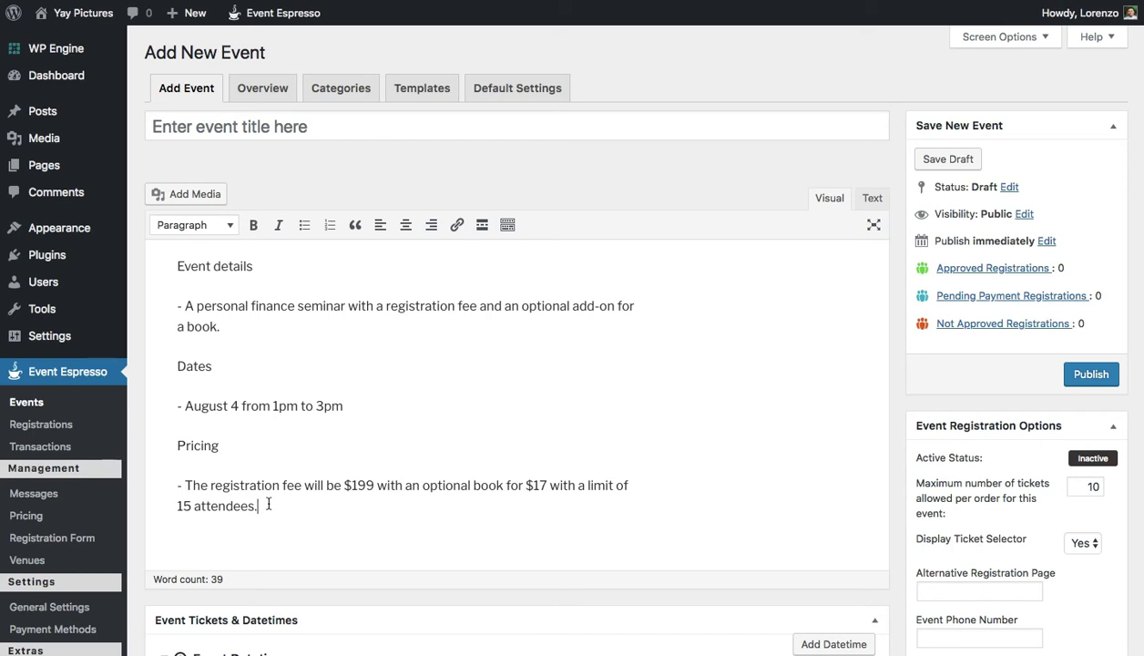
{"action": "left_click", "coordinate": [394, 130]}
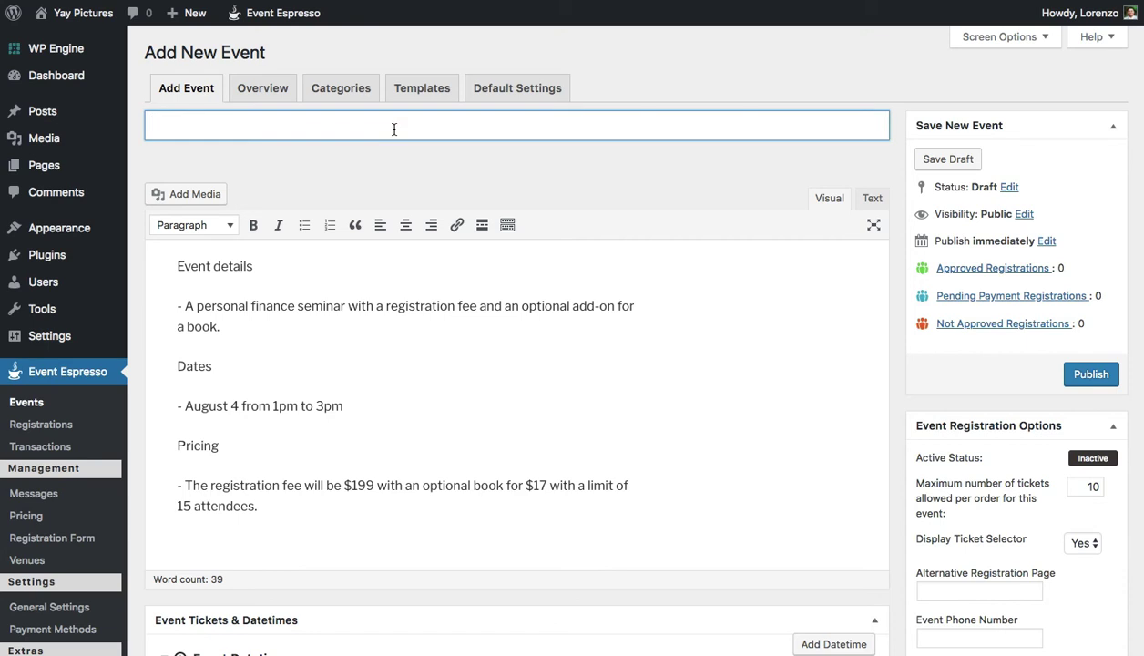
{"action": "type", "text": "Personal "}
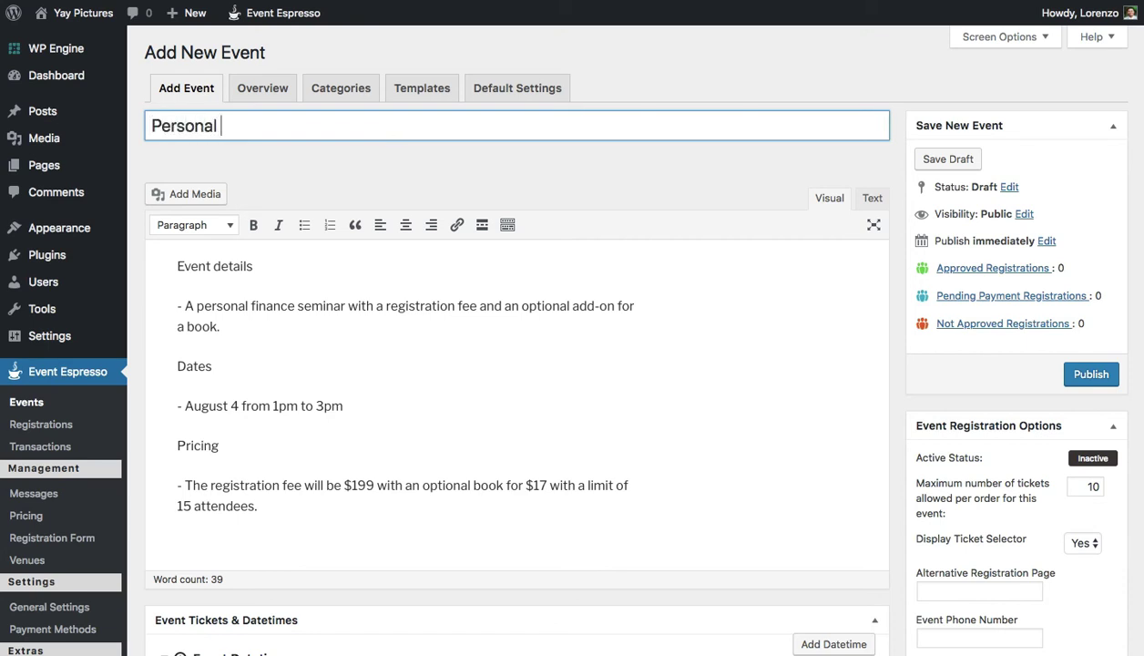
{"action": "type", "text": "finance seminar"}
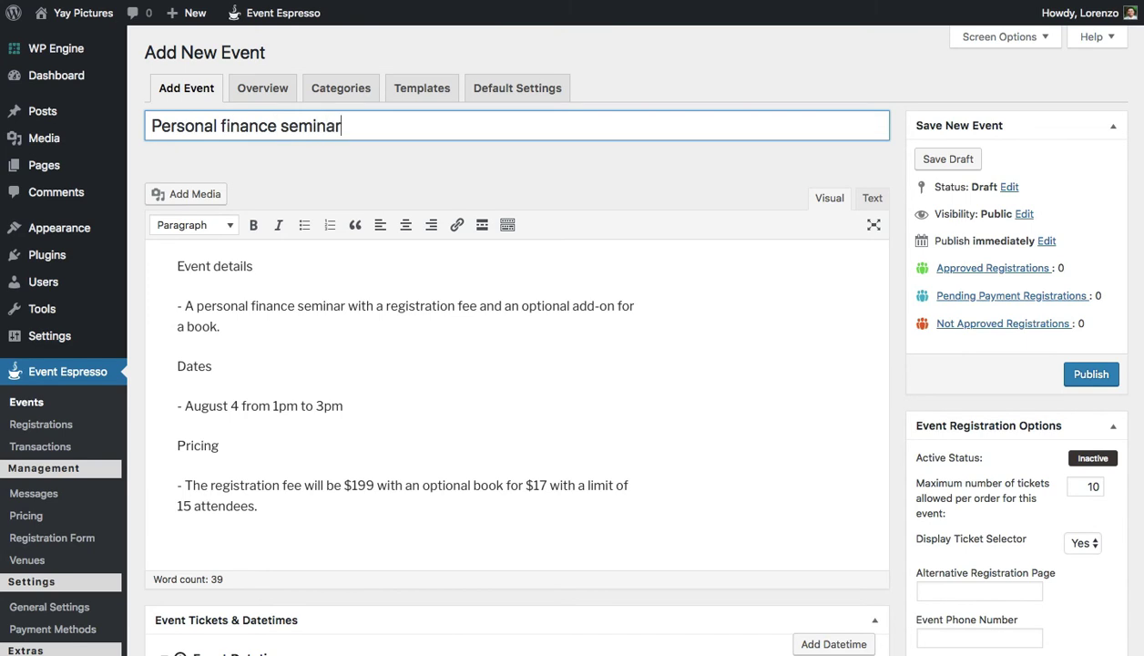
Step: Set the event start to 2018-08-04 at 01:00 pm
{"action": "scroll", "coordinate": [511, 159], "scroll_direction": "down", "scroll_amount": 3}
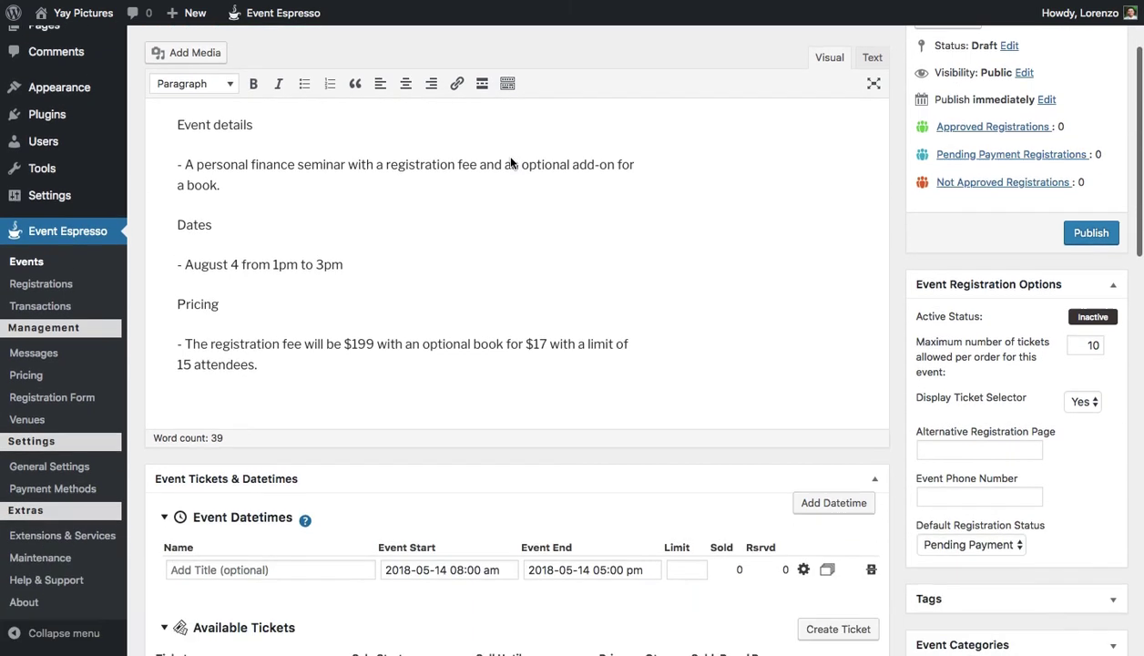
{"action": "scroll", "coordinate": [511, 159], "scroll_direction": "down", "scroll_amount": 4}
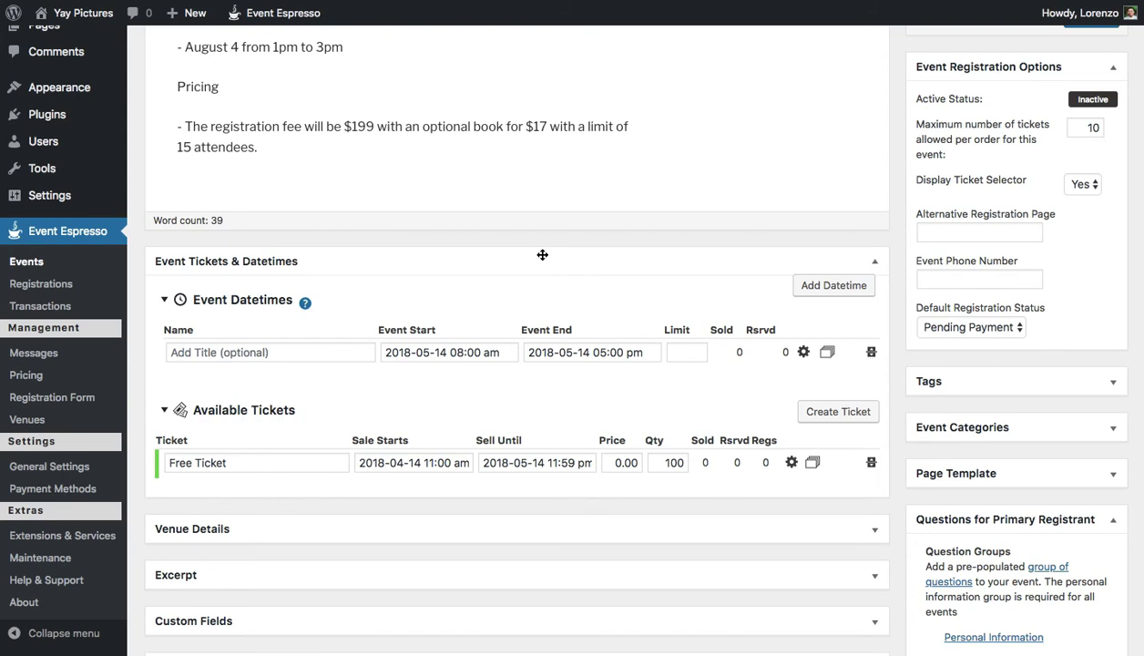
{"action": "left_click", "coordinate": [451, 353]}
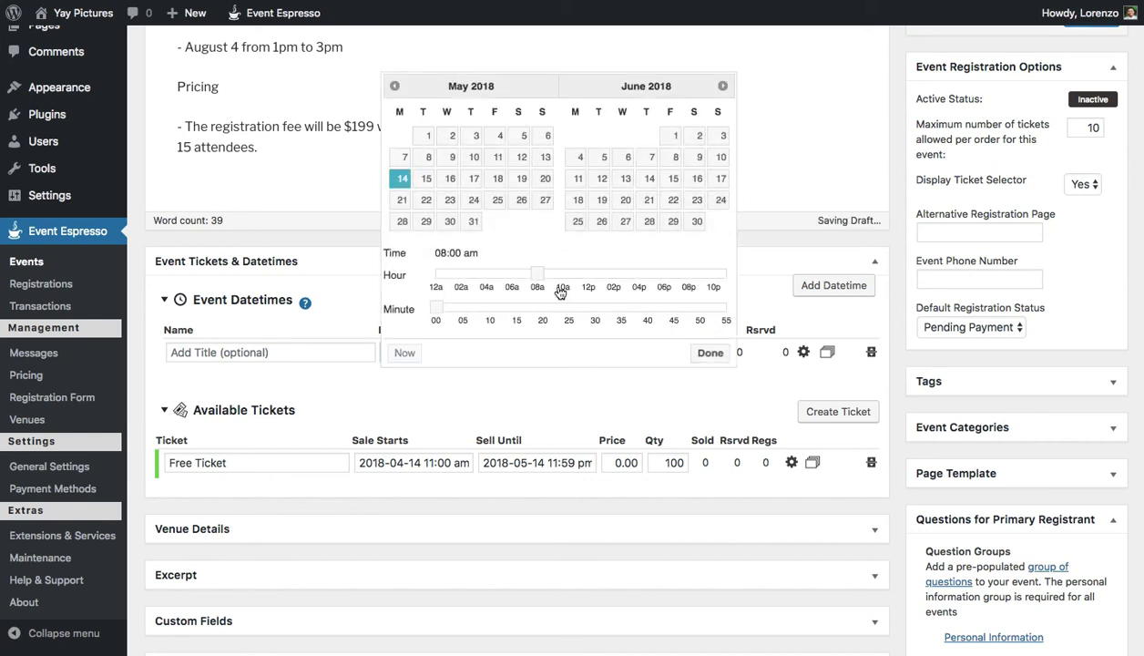
{"action": "left_click", "coordinate": [722, 86]}
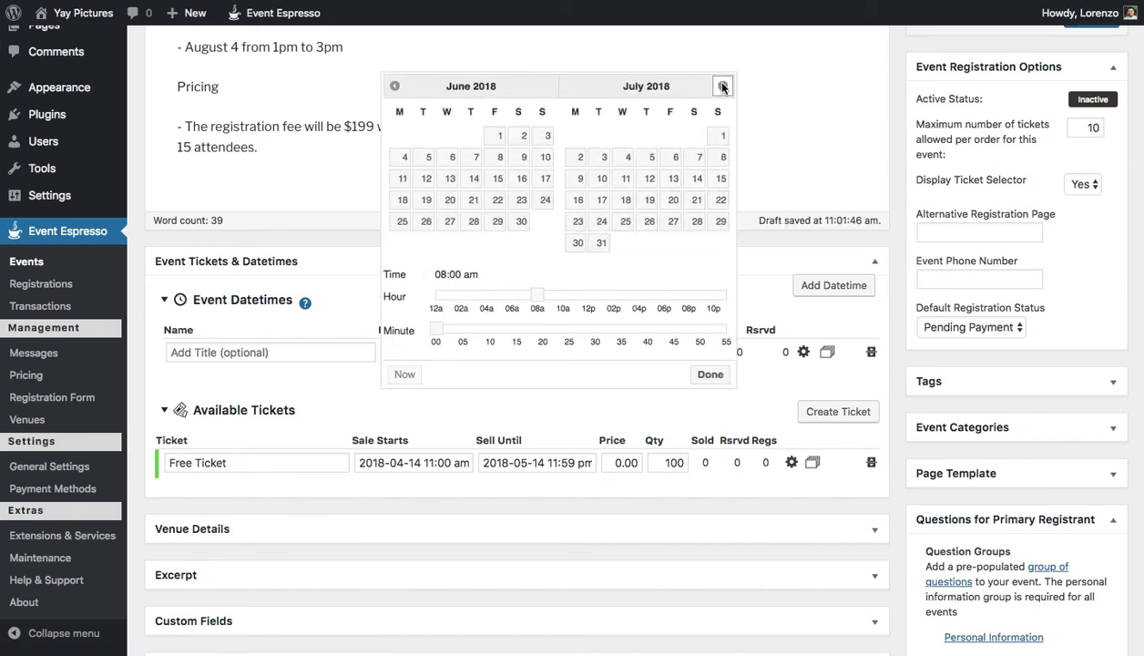
{"action": "left_click", "coordinate": [722, 85]}
{"action": "left_click", "coordinate": [700, 137]}
{"action": "left_click_drag", "start_coordinate": [537, 294], "coordinate": [599, 295]}
{"action": "left_click", "coordinate": [715, 376]}
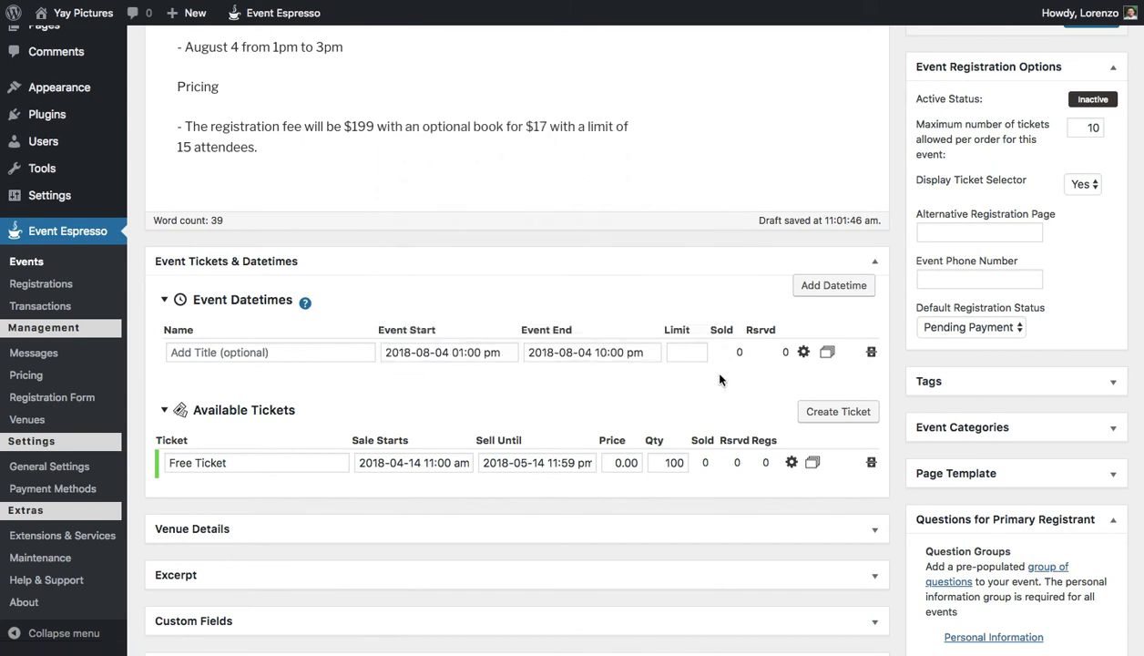
Step: Set the event end to 03:00 pm on August 4
{"action": "left_click", "coordinate": [590, 352]}
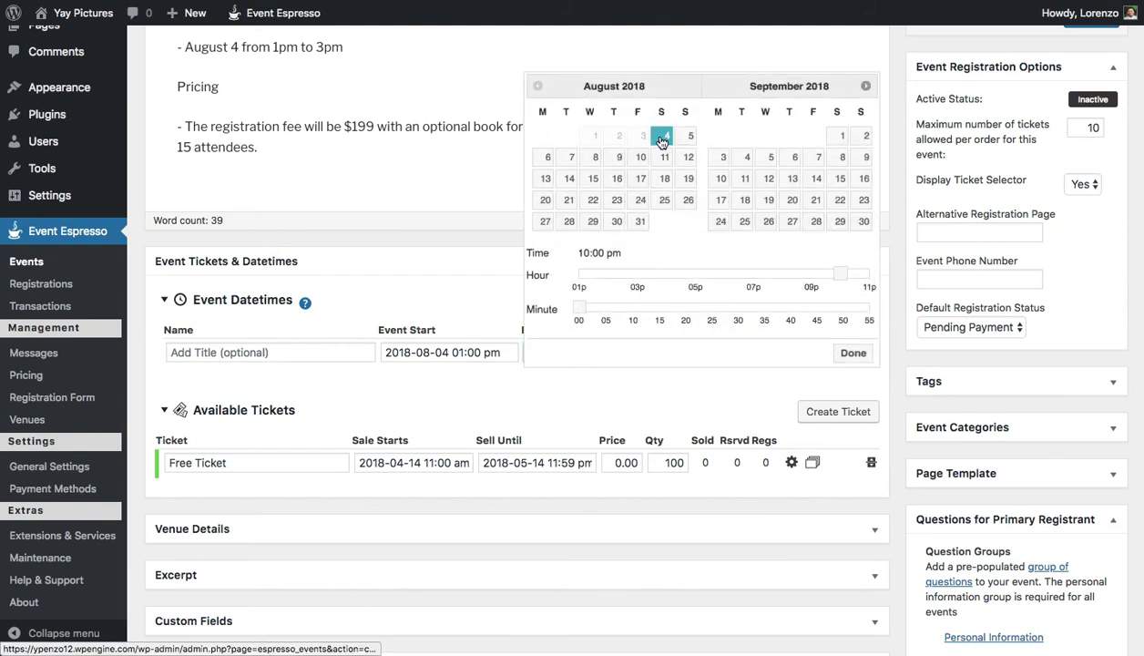
{"action": "left_click_drag", "start_coordinate": [836, 273], "coordinate": [637, 273]}
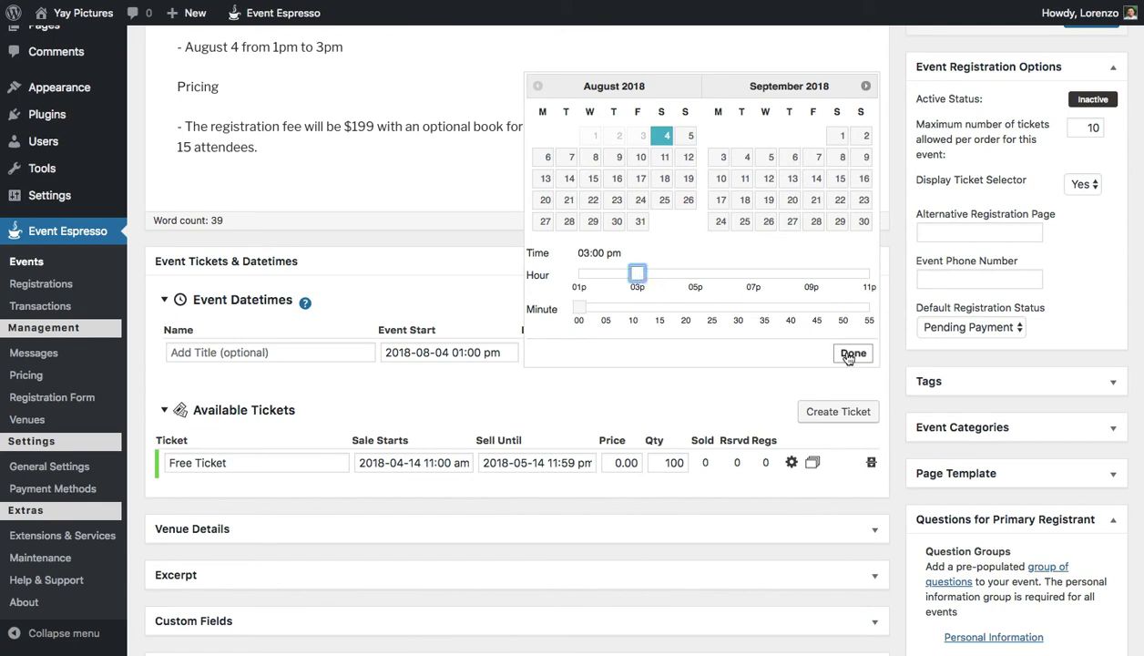
{"action": "left_click", "coordinate": [850, 354]}
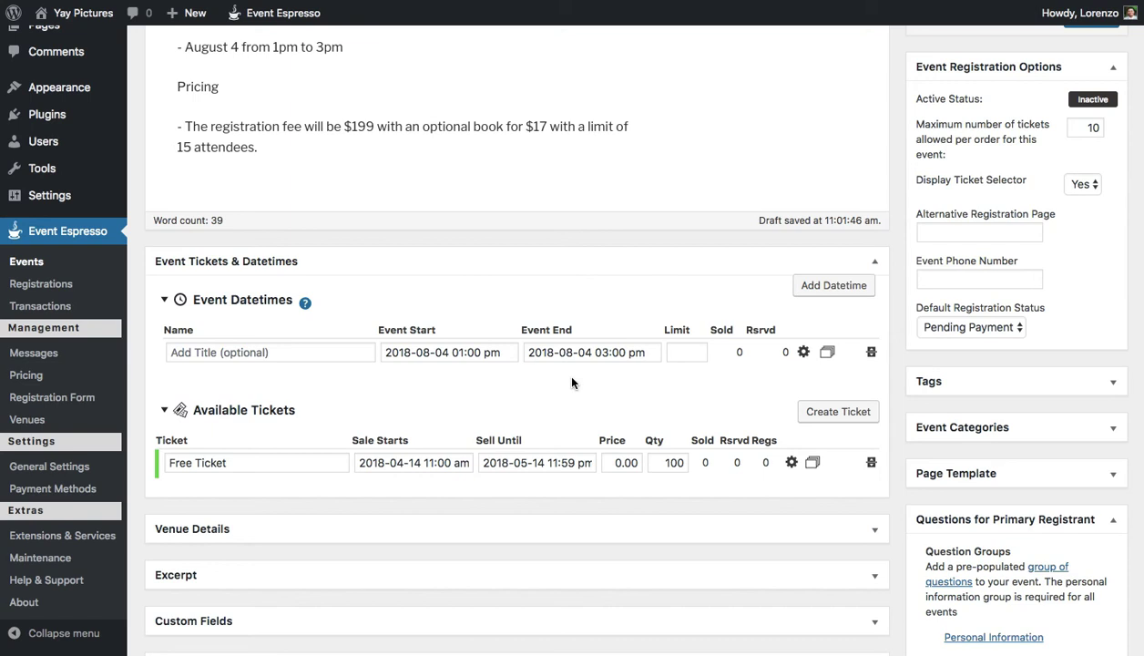
{"action": "left_click", "coordinate": [827, 353]}
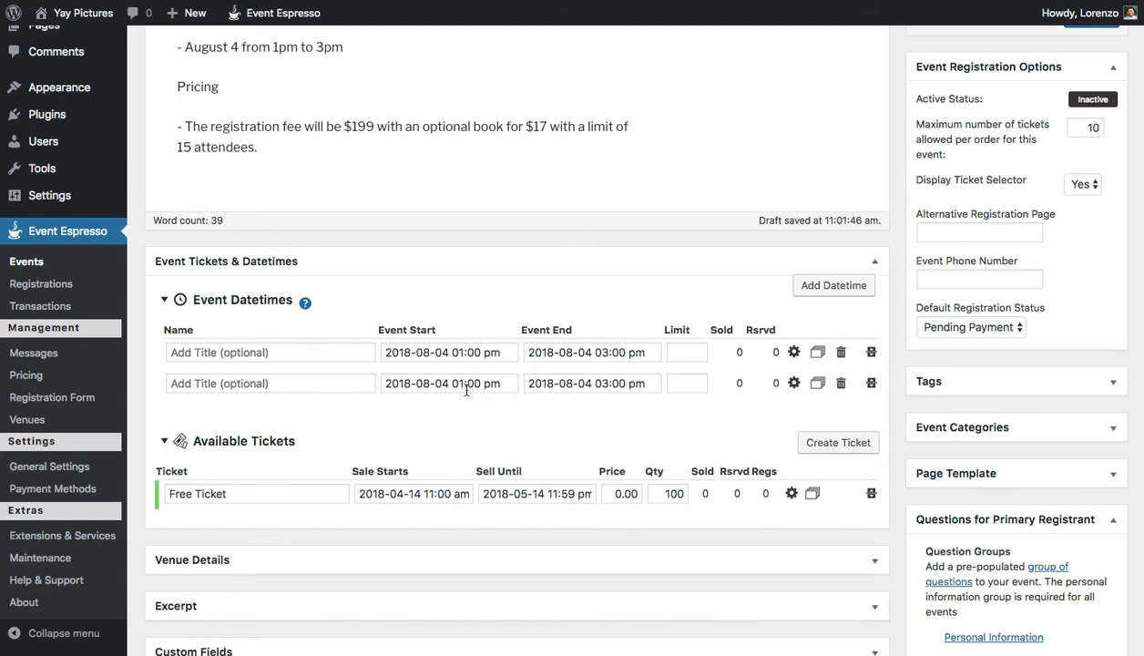
{"action": "left_click", "coordinate": [253, 352]}
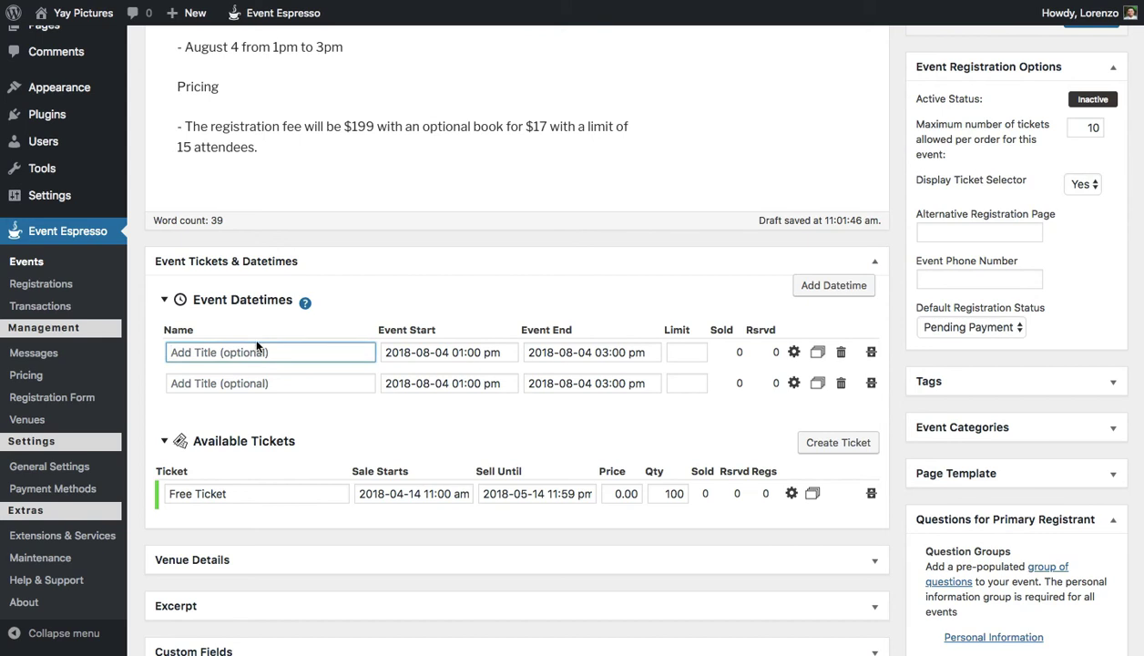
{"action": "type", "text": "Seminar"}
{"action": "left_click", "coordinate": [245, 385]}
{"action": "type", "text": "Book"}
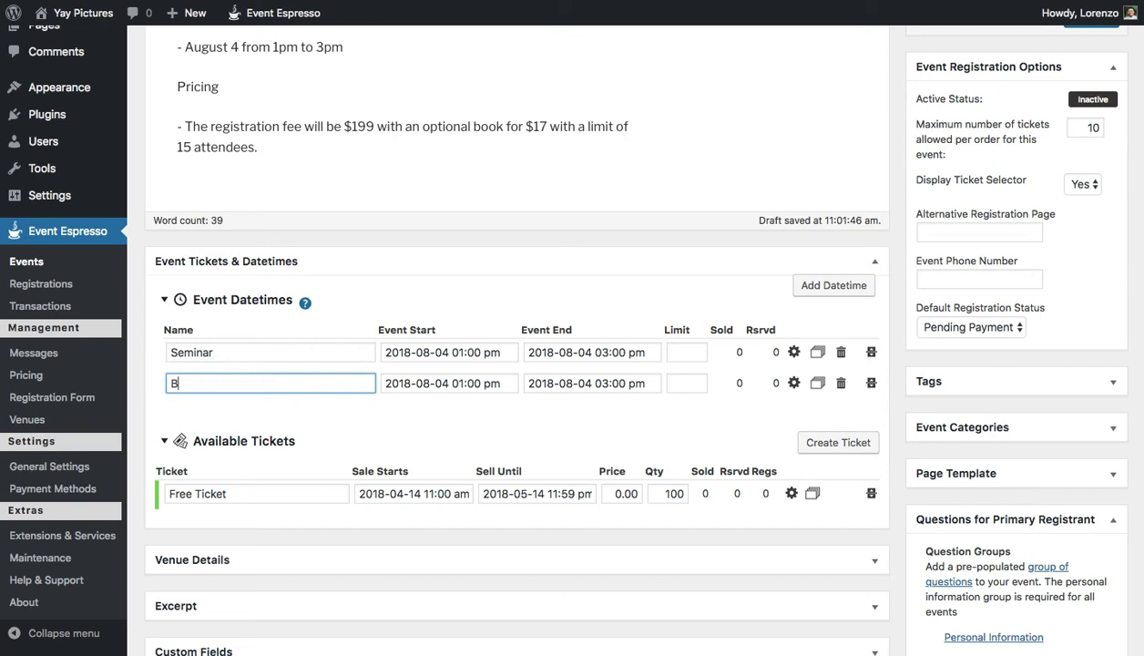
{"action": "left_click", "coordinate": [420, 416]}
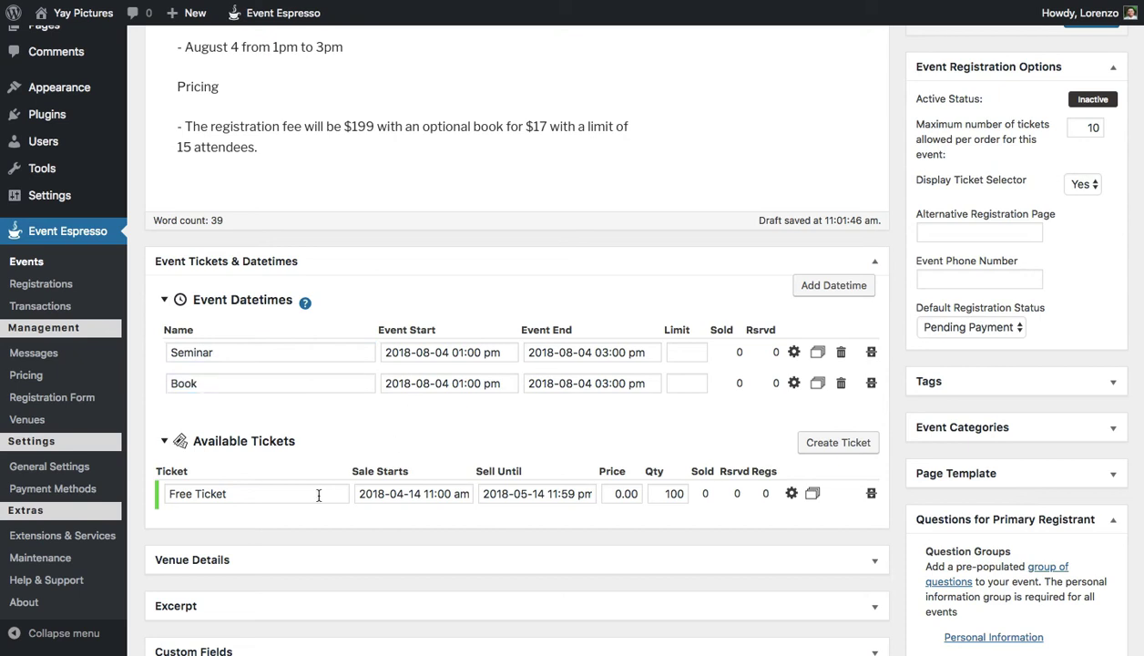
{"action": "left_click", "coordinate": [262, 493]}
{"action": "triple_click", "coordinate": [264, 493]}
{"action": "type", "text": "R"}
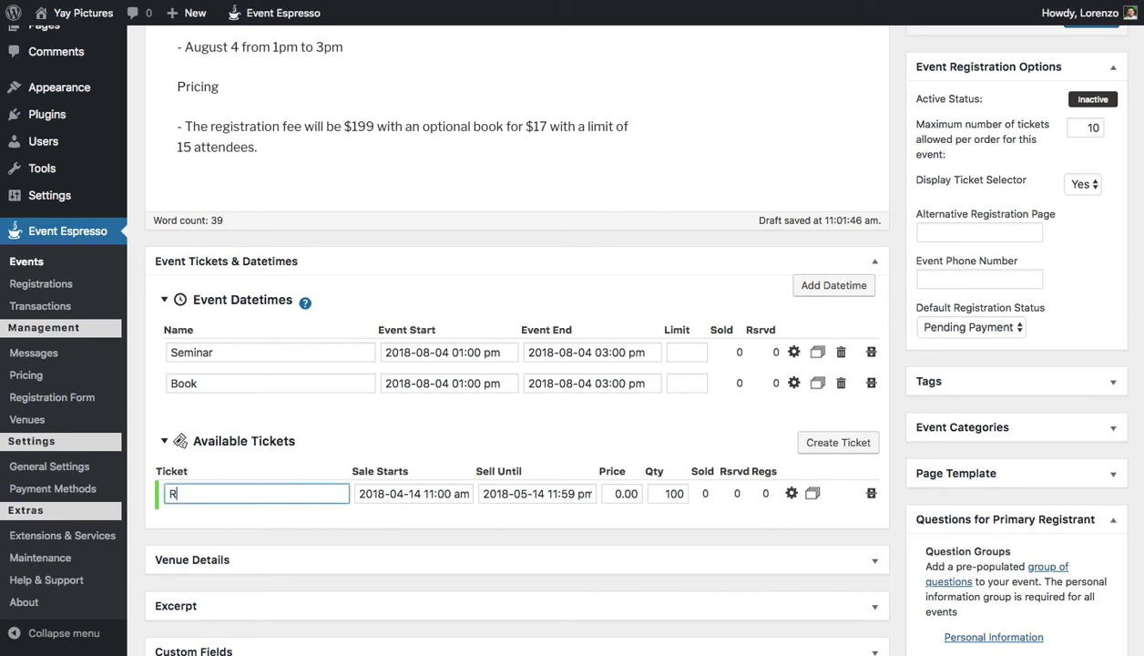
{"action": "type", "text": "egistration fee"}
{"action": "left_click", "coordinate": [547, 496]}
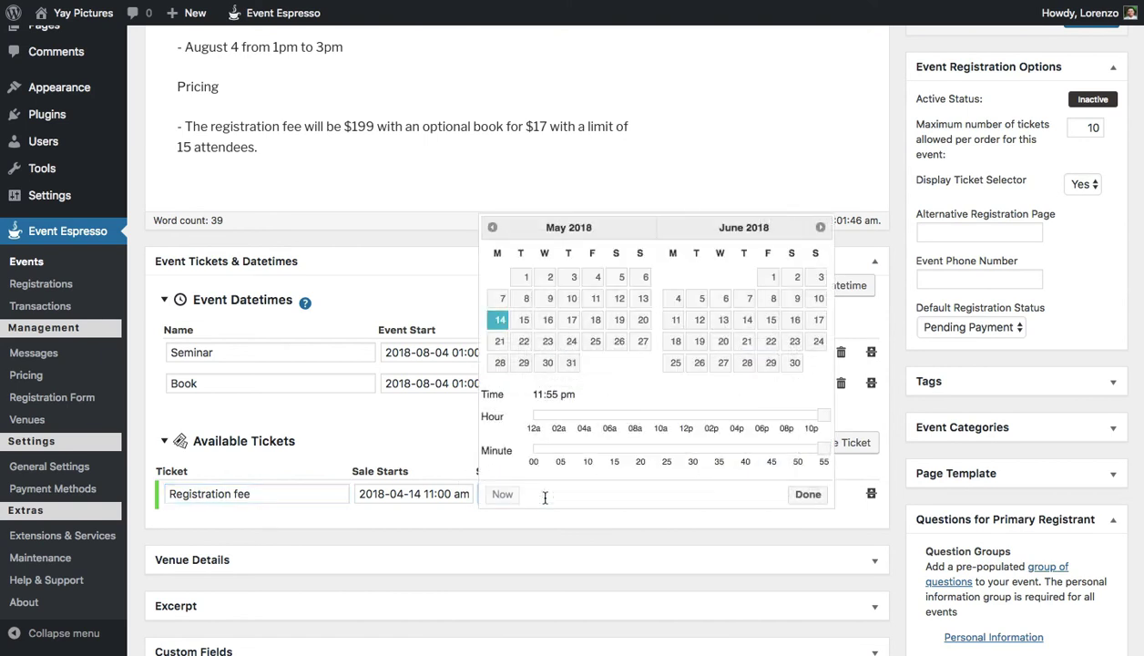
{"action": "left_click", "coordinate": [818, 228]}
{"action": "left_click", "coordinate": [819, 229]}
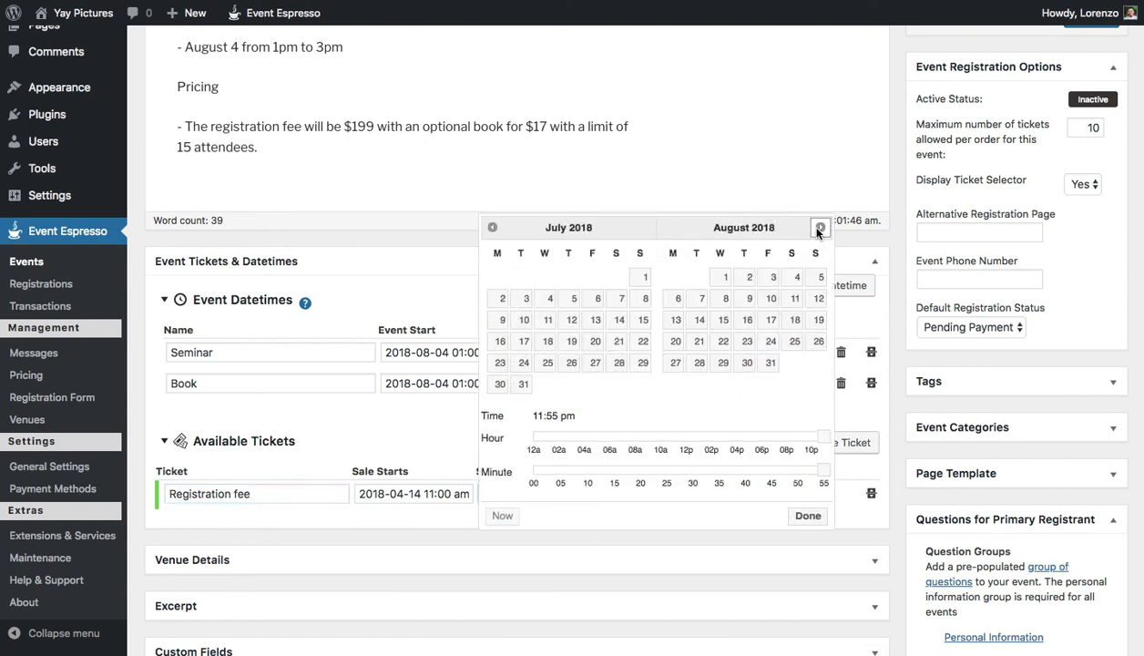
{"action": "left_click", "coordinate": [773, 277]}
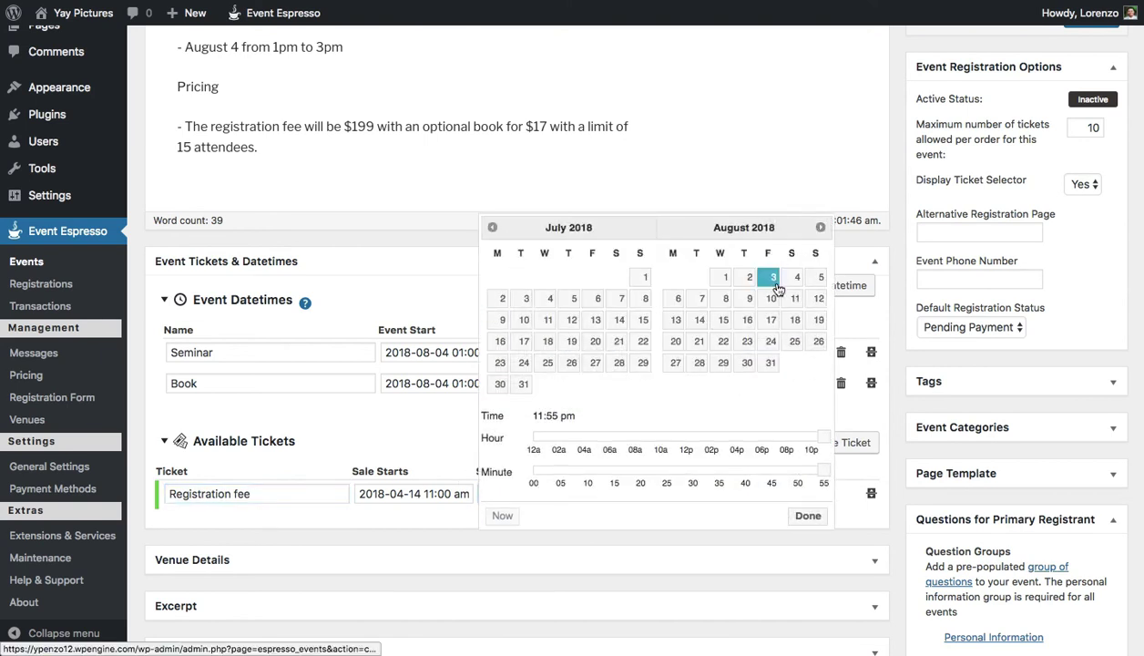
{"action": "left_click", "coordinate": [808, 516]}
Step: Set the Registration fee ticket's price to 199 and quantity to 15
{"action": "left_click", "coordinate": [626, 493]}
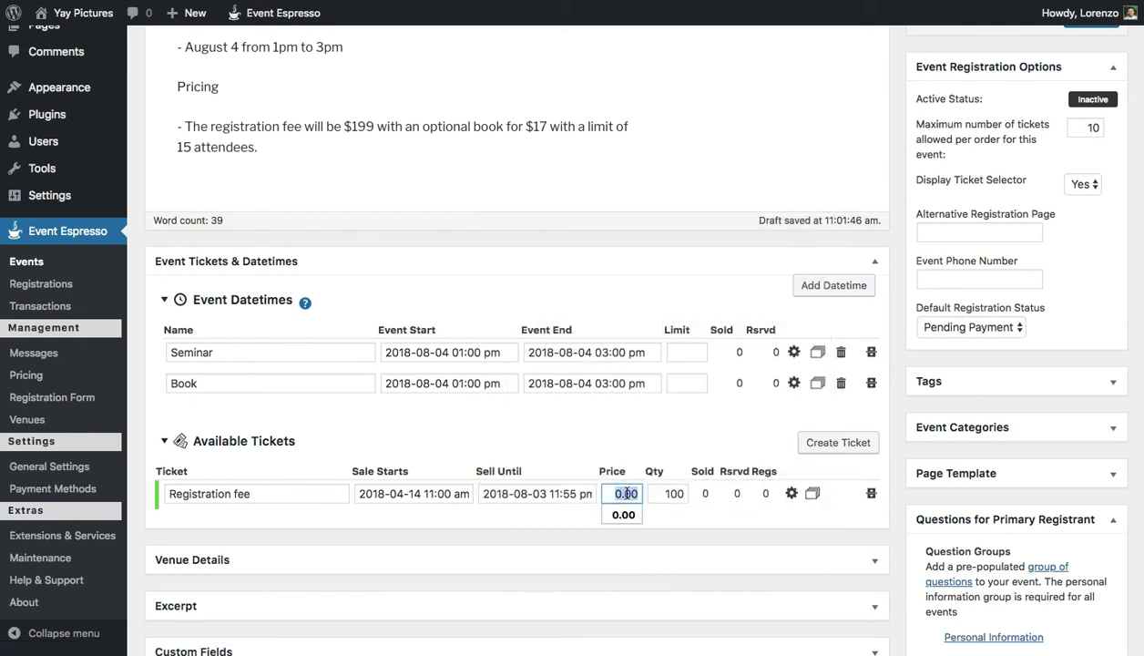
{"action": "type", "text": "199"}
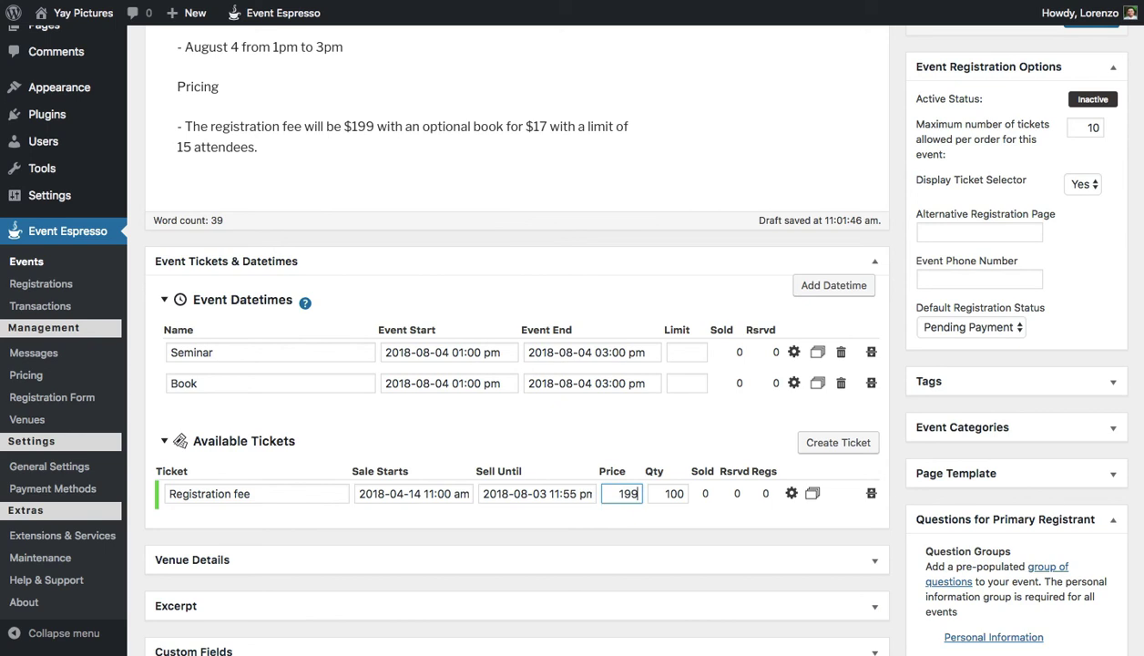
{"action": "left_click", "coordinate": [674, 493]}
{"action": "type", "text": "15"}
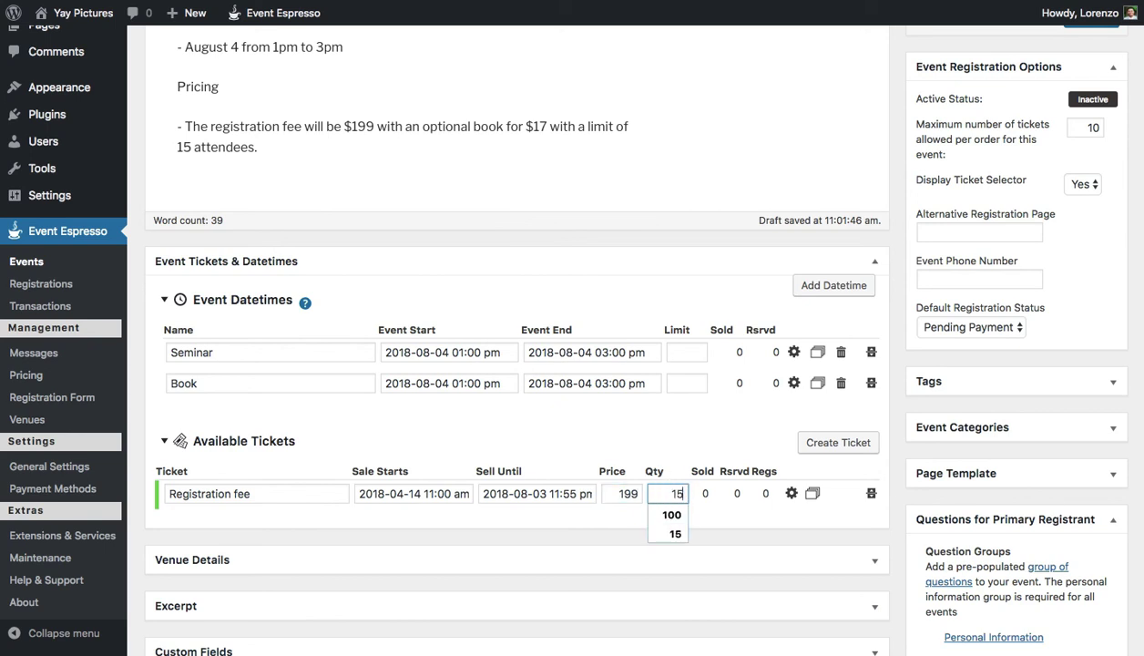
{"action": "left_click", "coordinate": [670, 456]}
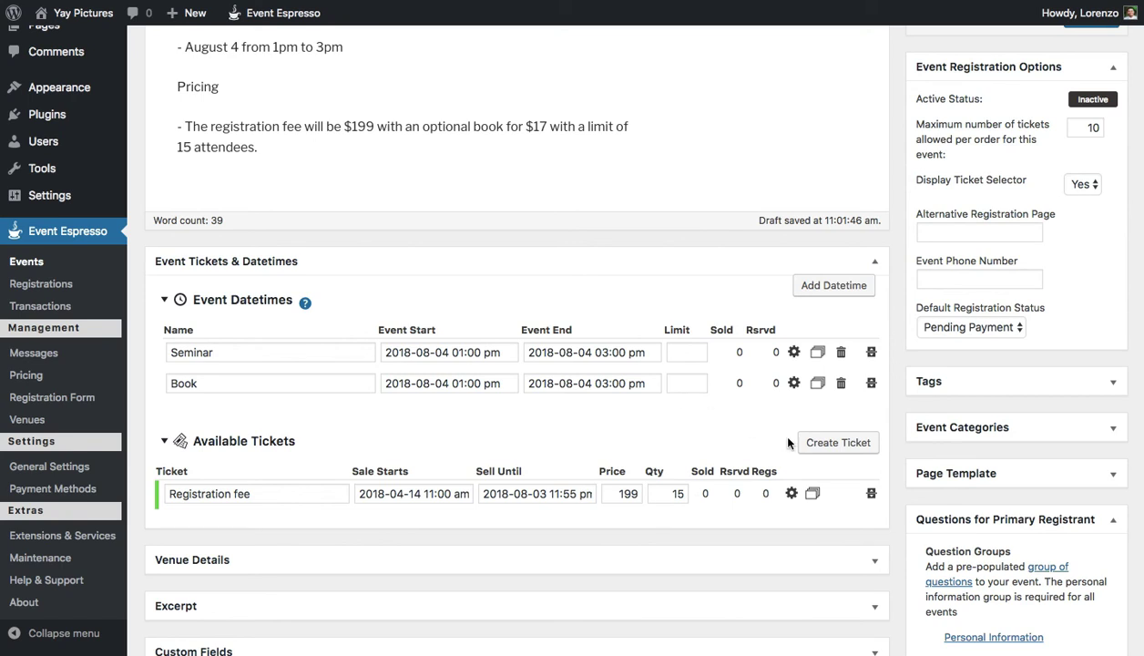
Step: Duplicate the Registration fee ticket as a new 'Book' ticket priced 17
{"action": "left_click", "coordinate": [812, 493]}
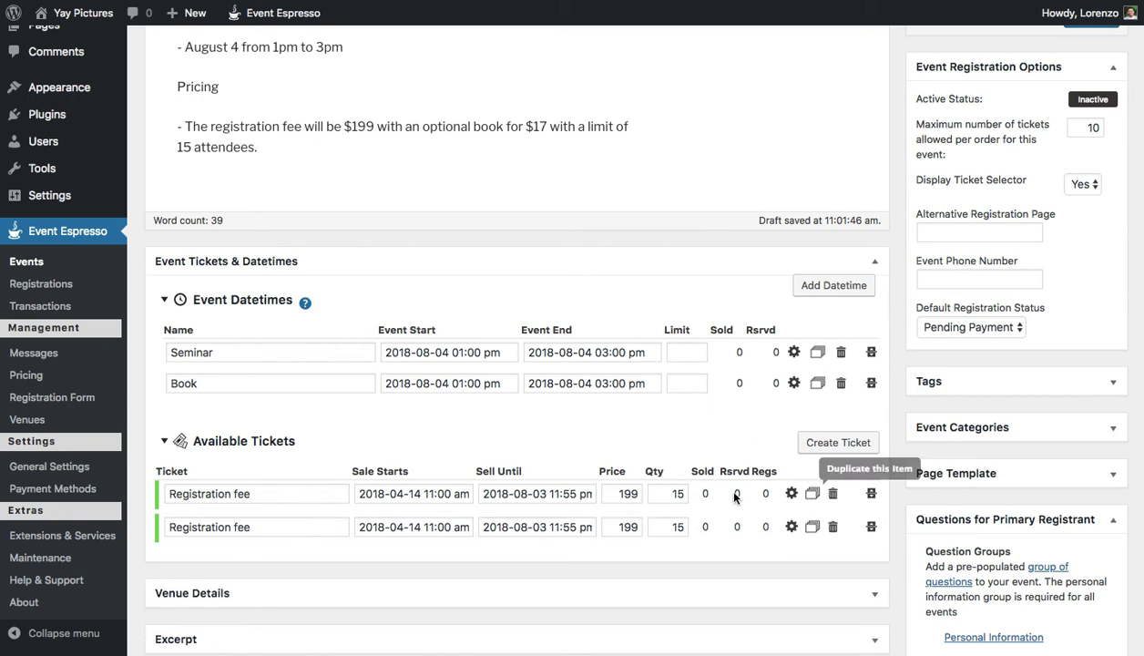
{"action": "triple_click", "coordinate": [207, 525]}
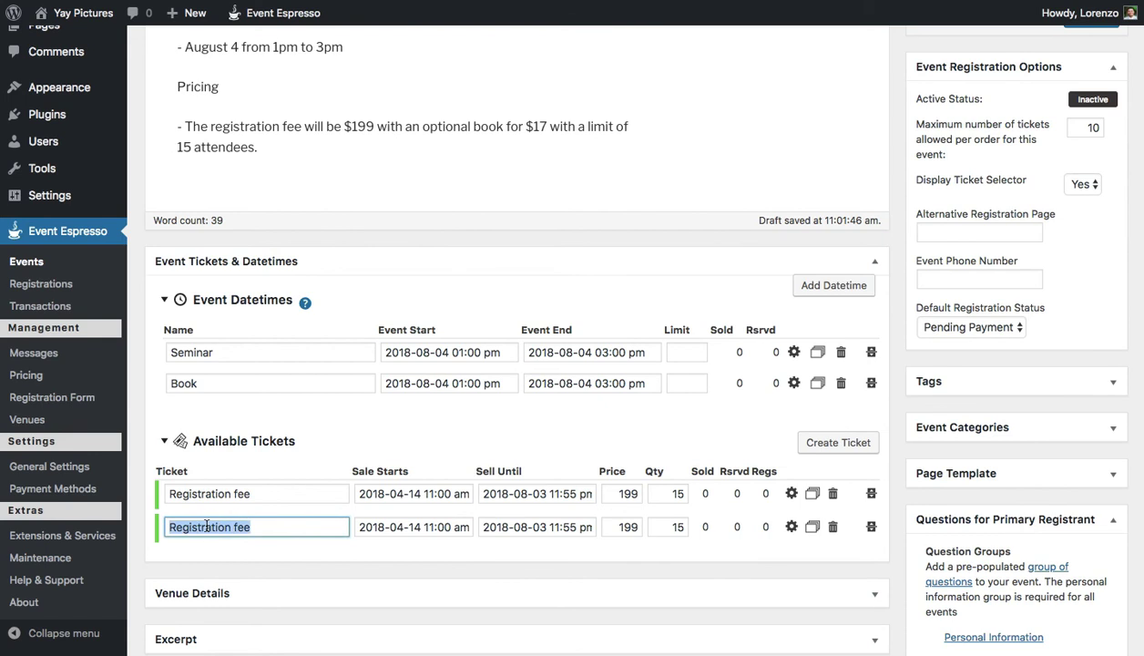
{"action": "type", "text": "Book"}
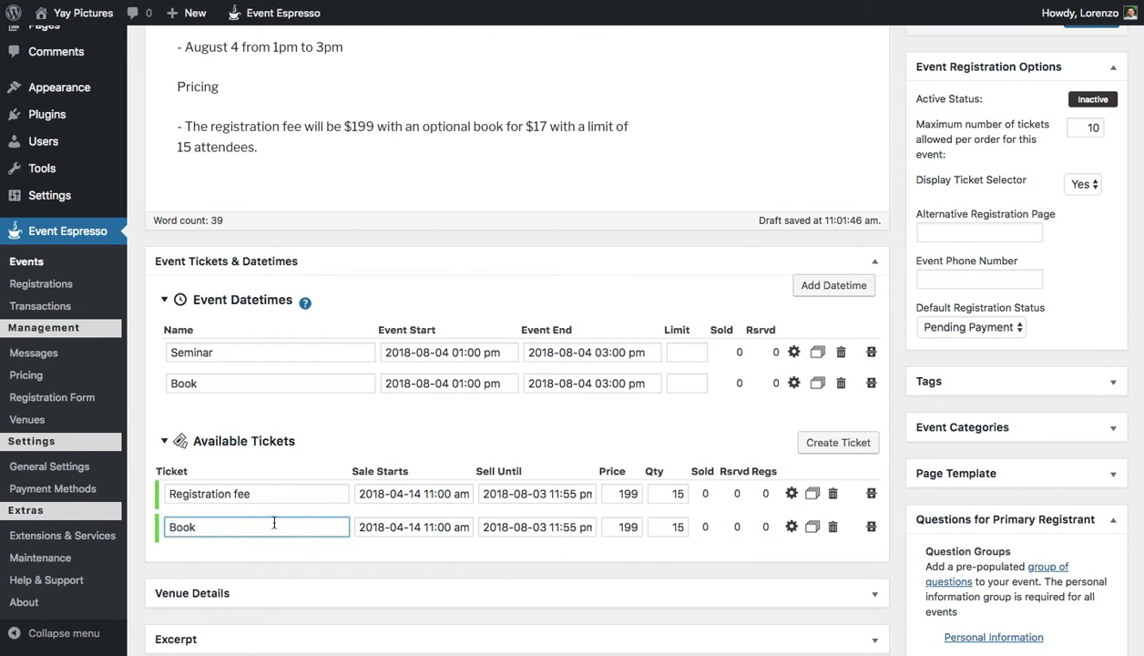
{"action": "double_click", "coordinate": [627, 526]}
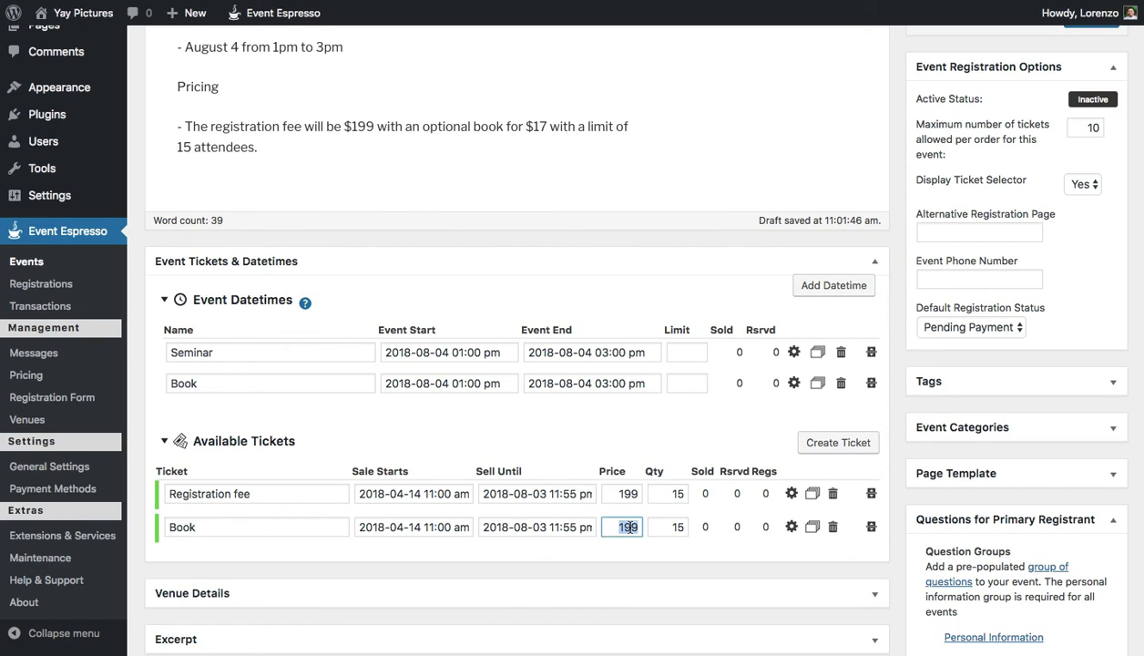
{"action": "type", "text": "17"}
Step: Empty the Book ticket's quantity so it has no limit
{"action": "double_click", "coordinate": [679, 526]}
{"action": "type", "text": "0"}
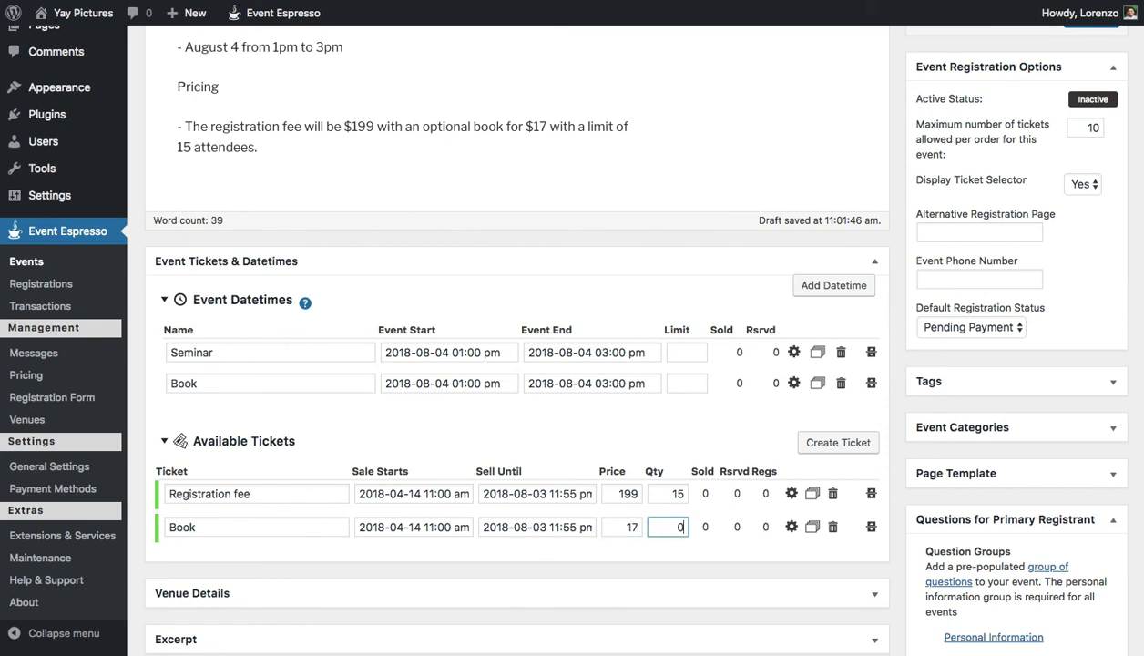
{"action": "left_click", "coordinate": [713, 513]}
{"action": "left_click", "coordinate": [671, 526]}
{"action": "key", "text": "BackSpace"}
{"action": "left_click", "coordinate": [655, 421]}
Step: Remove the Book ticket from the Seminar datetime's ticket assignments
{"action": "left_click", "coordinate": [794, 355]}
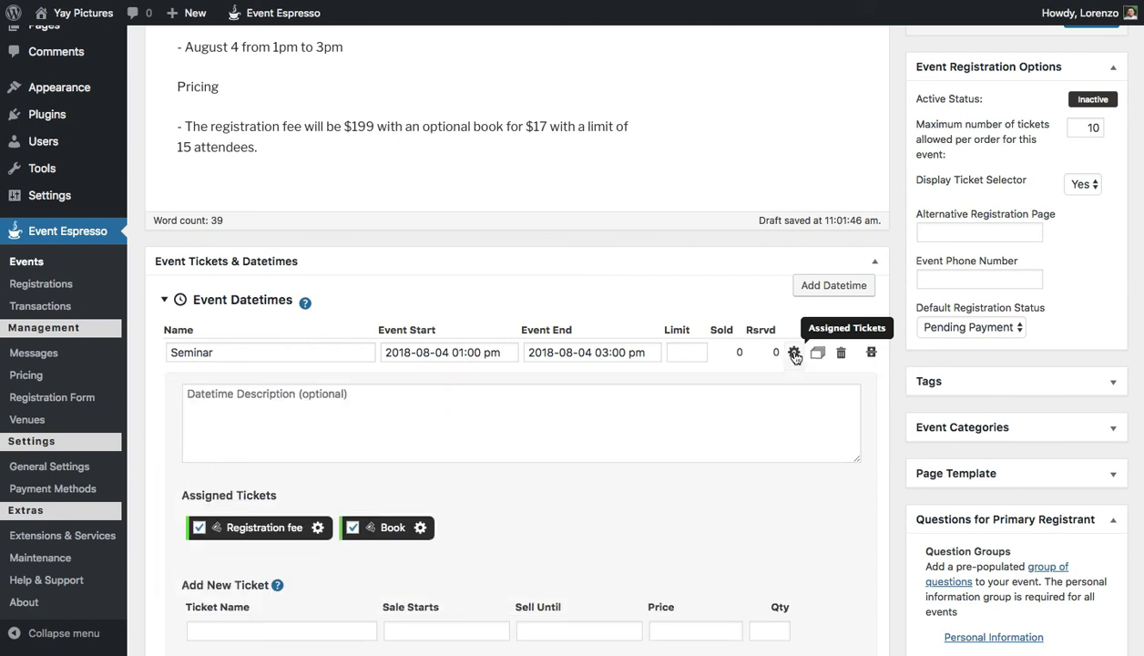
{"action": "scroll", "coordinate": [660, 362], "scroll_direction": "down", "scroll_amount": 3}
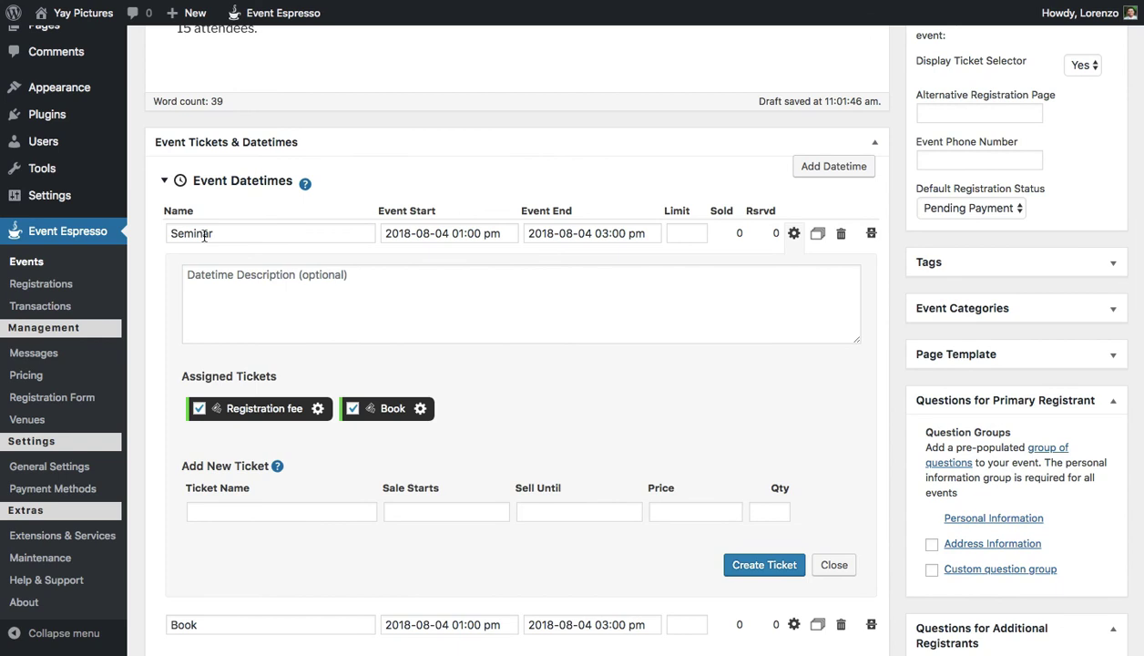
{"action": "left_click", "coordinate": [373, 415]}
{"action": "left_click", "coordinate": [845, 564]}
Step: Remove the Registration fee ticket from the Book datetime's ticket assignments
{"action": "left_click", "coordinate": [794, 265]}
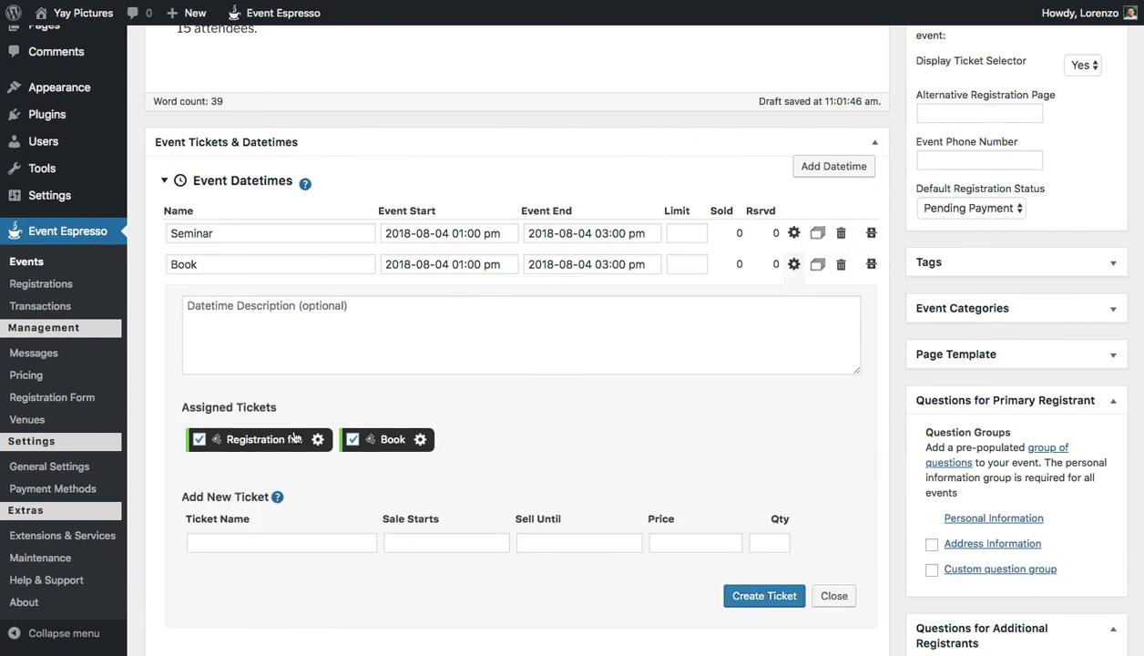
{"action": "left_click", "coordinate": [261, 443]}
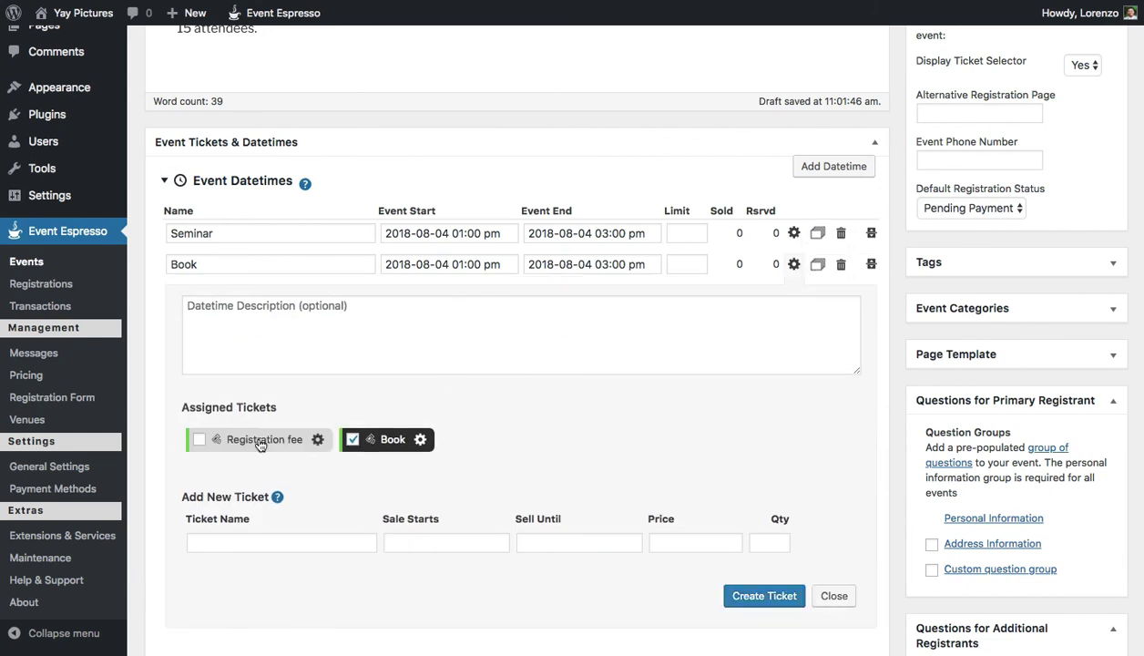
{"action": "left_click", "coordinate": [834, 596]}
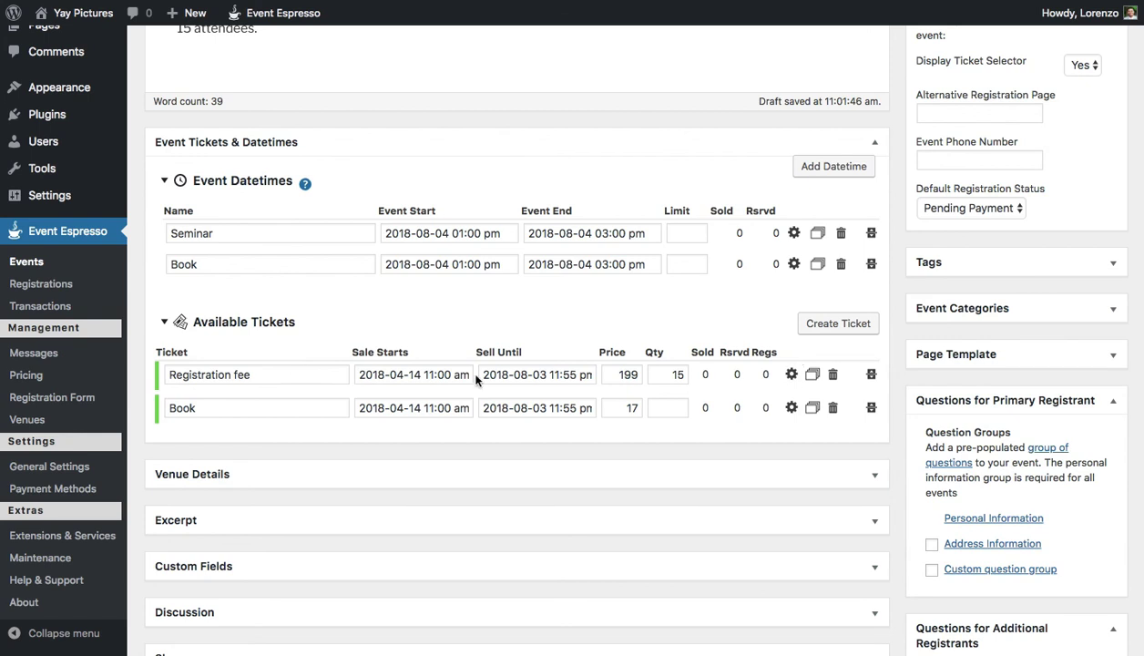
Step: Mark the Registration fee ticket as required and save the event as a draft
{"action": "left_click", "coordinate": [792, 374]}
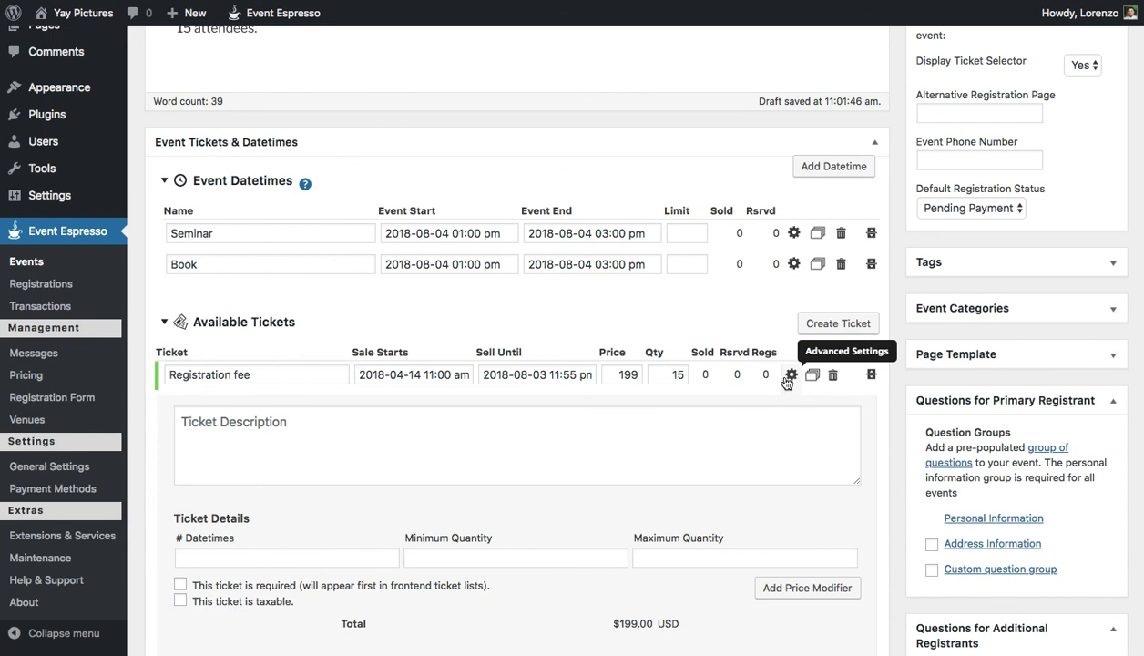
{"action": "left_click", "coordinate": [180, 584]}
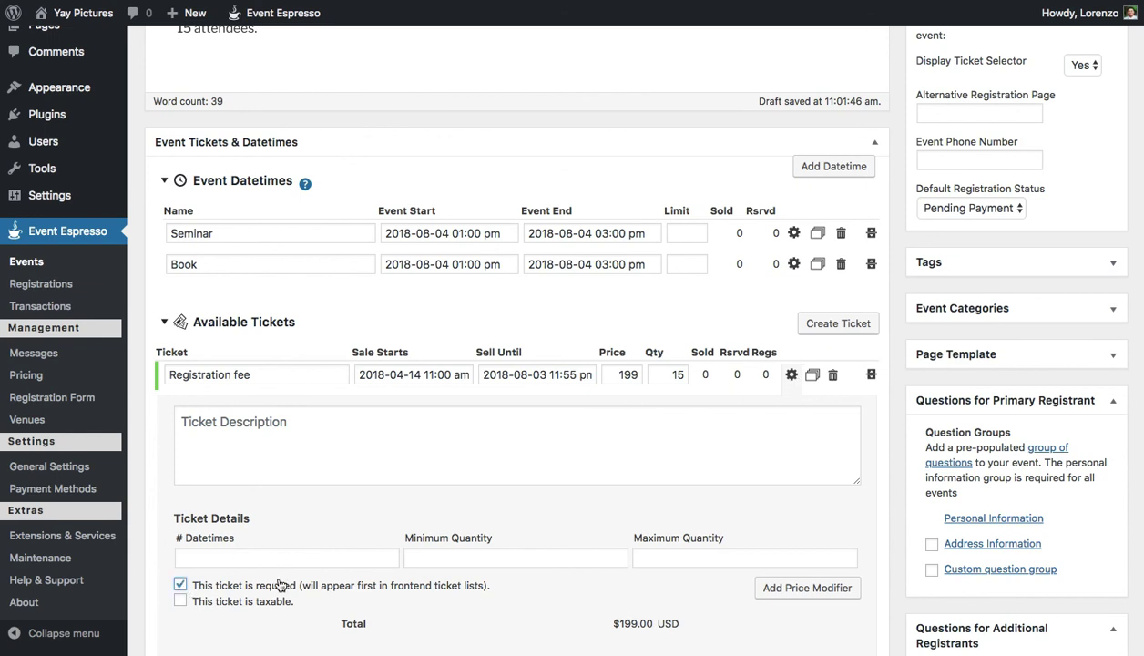
{"action": "scroll", "coordinate": [731, 373], "scroll_direction": "up", "scroll_amount": 5}
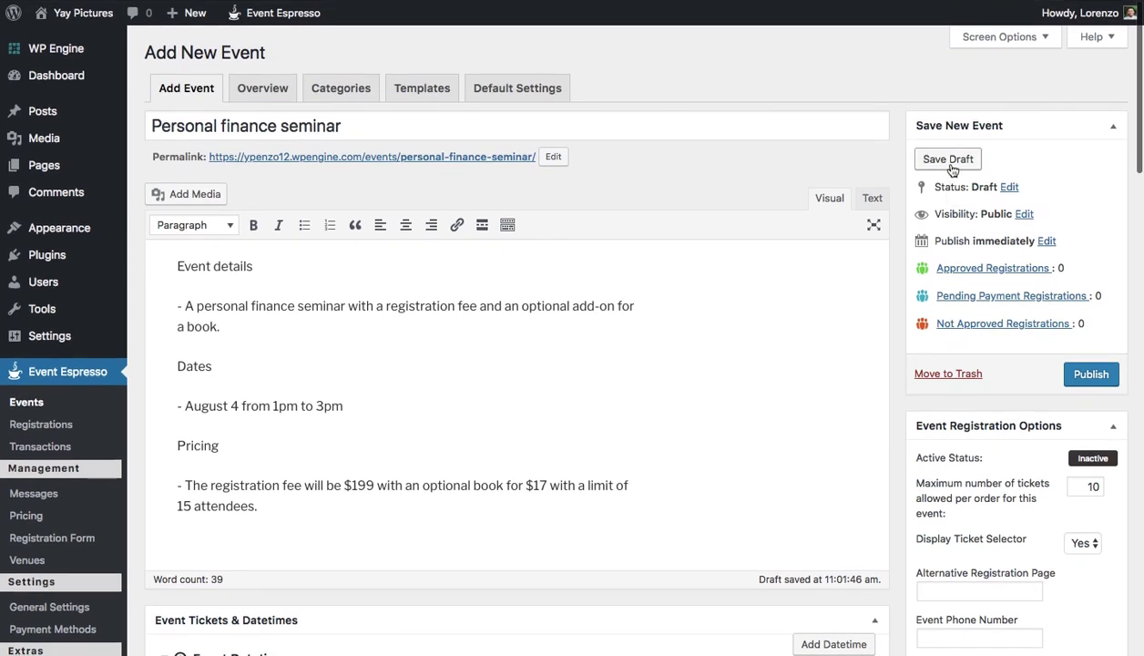
{"action": "left_click", "coordinate": [949, 159]}
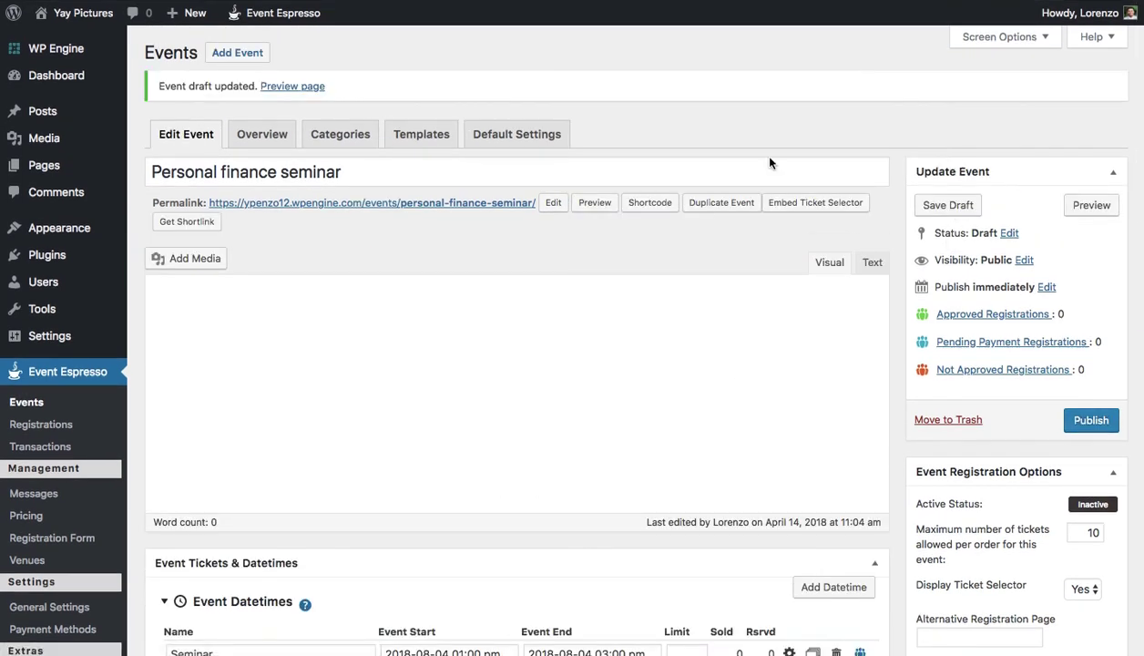
Step: Open the event's public permalink page in a new browser tab
{"action": "right_click", "coordinate": [395, 204]}
{"action": "left_click", "coordinate": [462, 212]}
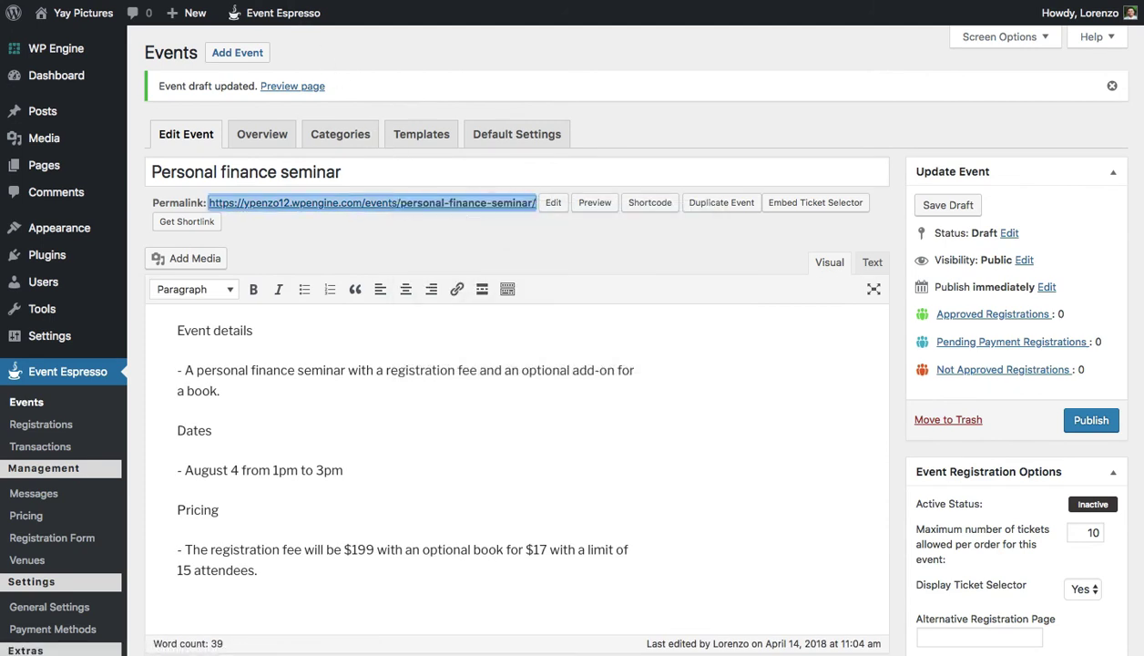
{"action": "key", "text": "ctrl+Tab"}
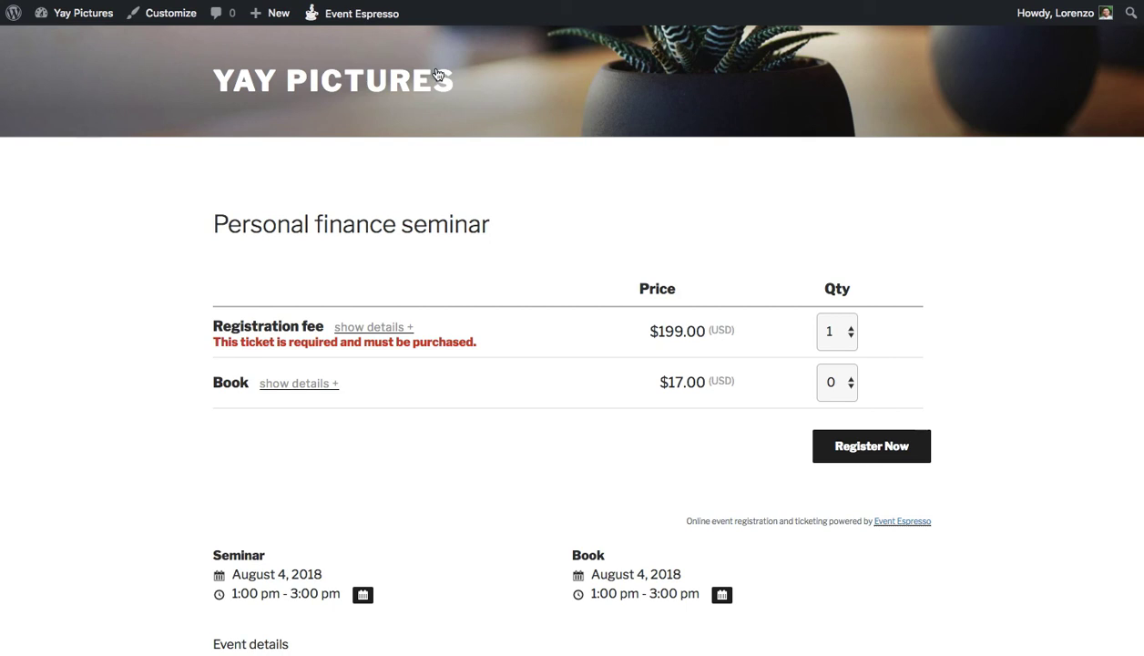
{"action": "scroll", "coordinate": [527, 245], "scroll_direction": "down", "scroll_amount": 3}
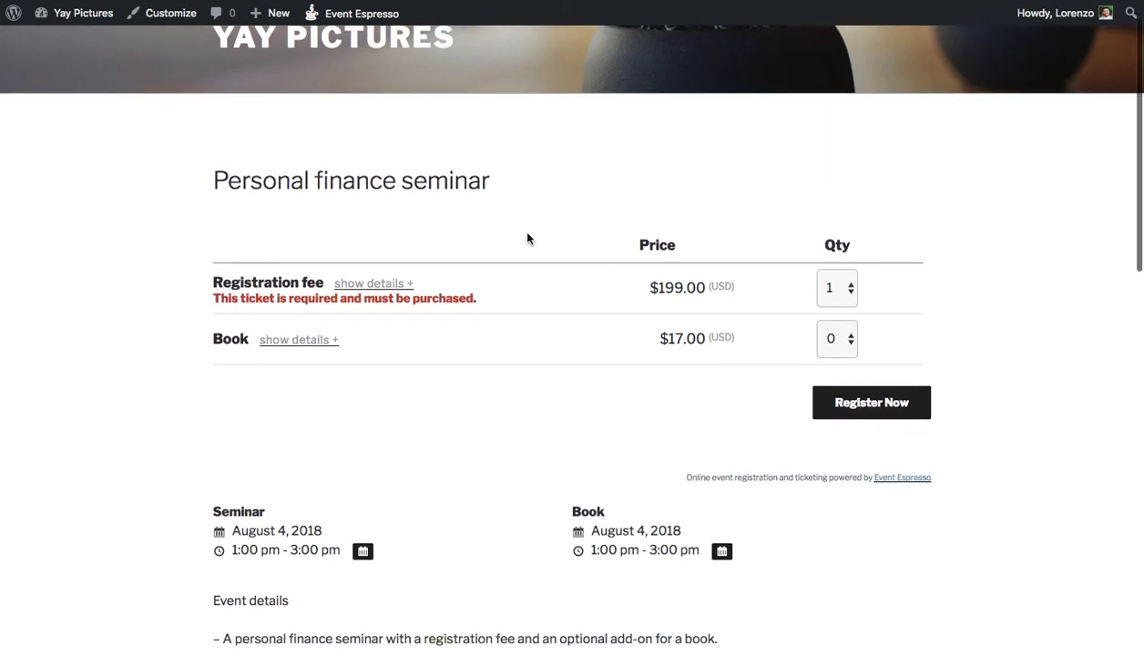